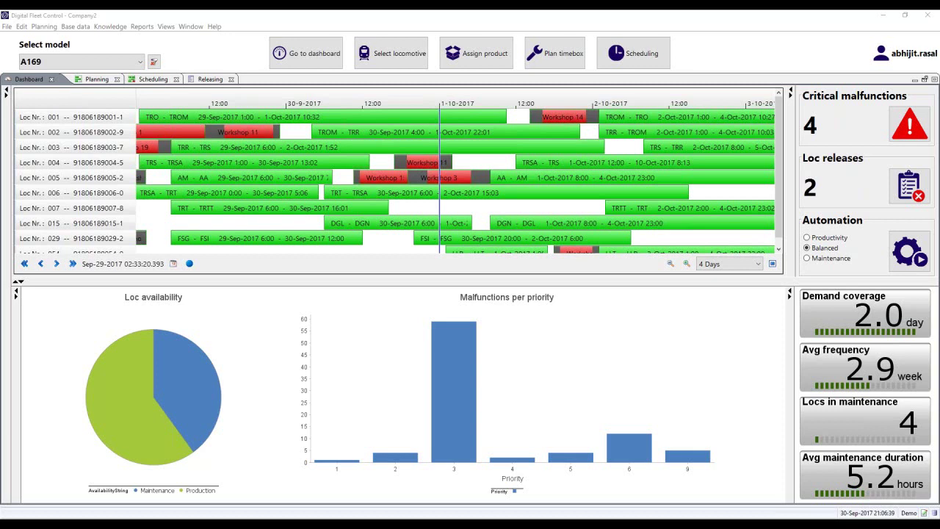
Review the locomotives with critical malfunctions in planning, toggle the critical-only filter, and return to the dashboard
mouse_move(838, 323)
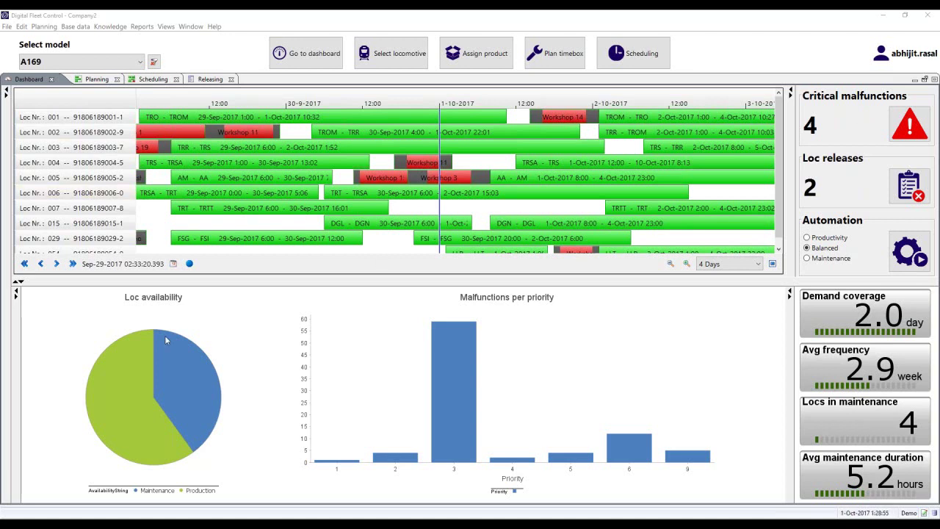
left_click(907, 132)
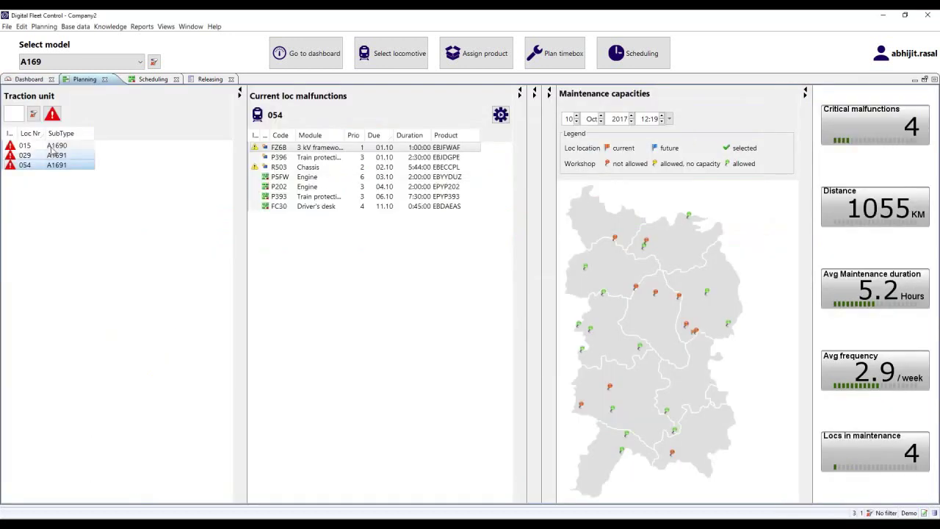
left_click(52, 115)
left_click(50, 118)
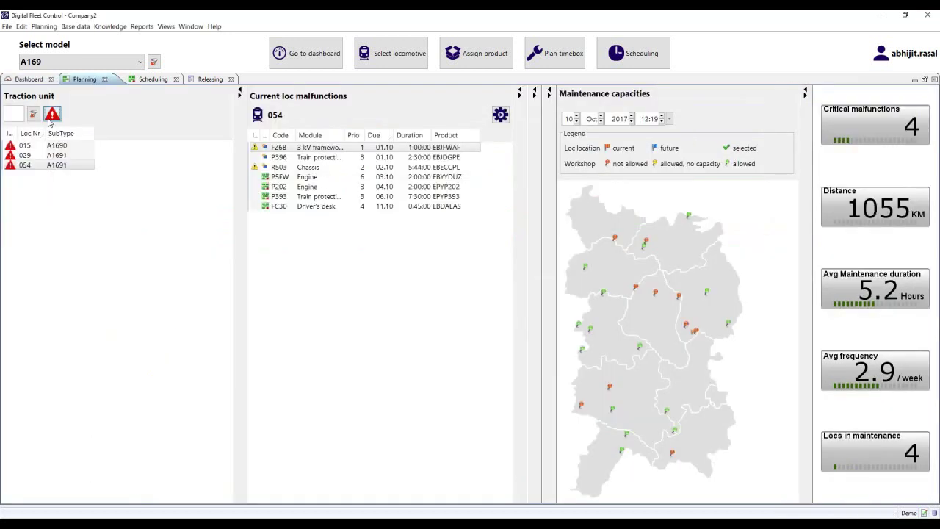
left_click(298, 60)
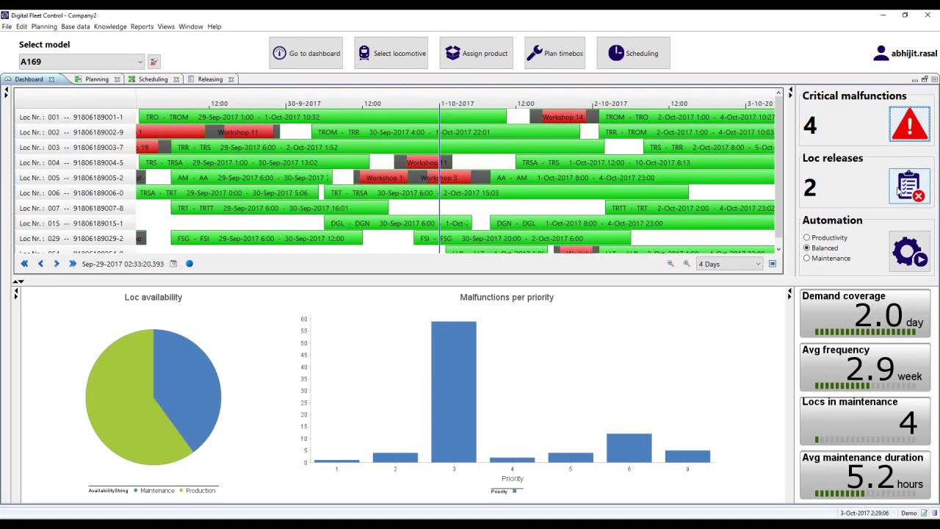
From the open loc releases, list all released locomotives, check the release details of 015 and 029, and return to the dashboard
left_click(899, 190)
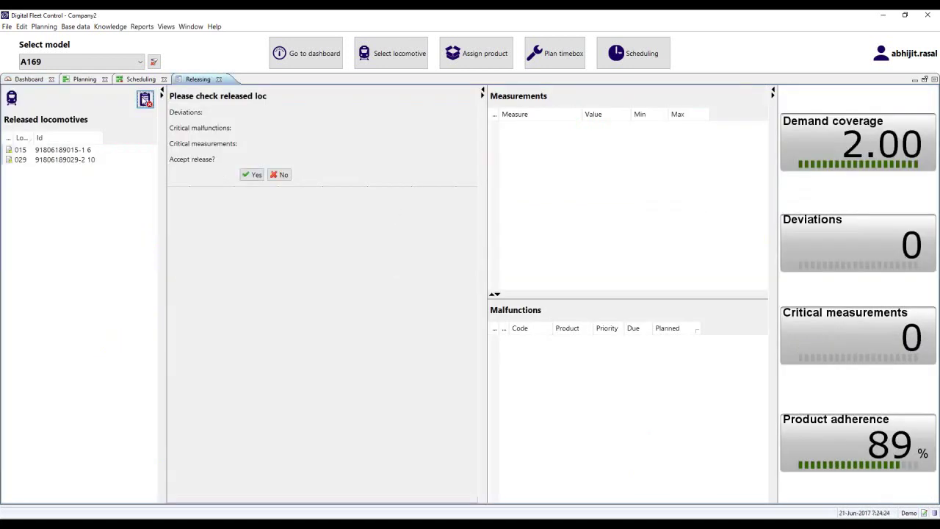
left_click(146, 99)
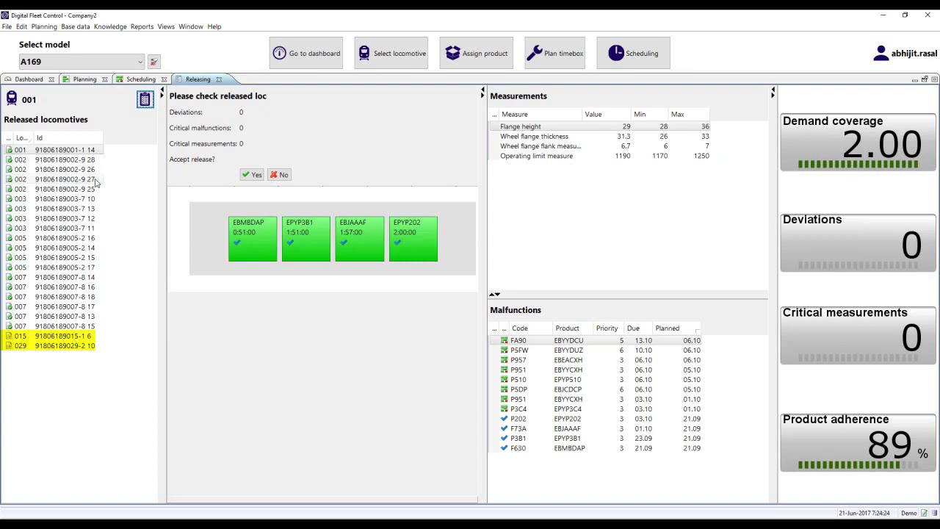
left_click(36, 335)
left_click(55, 345)
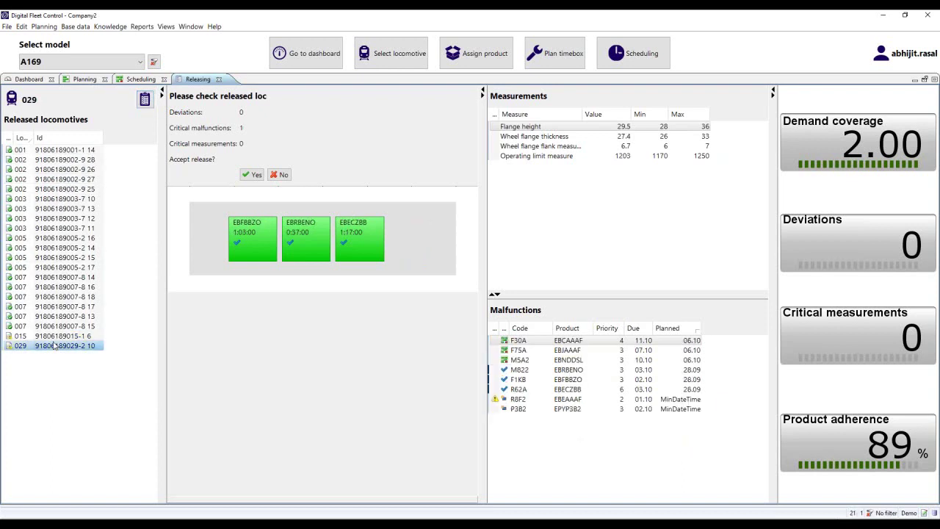
left_click(301, 56)
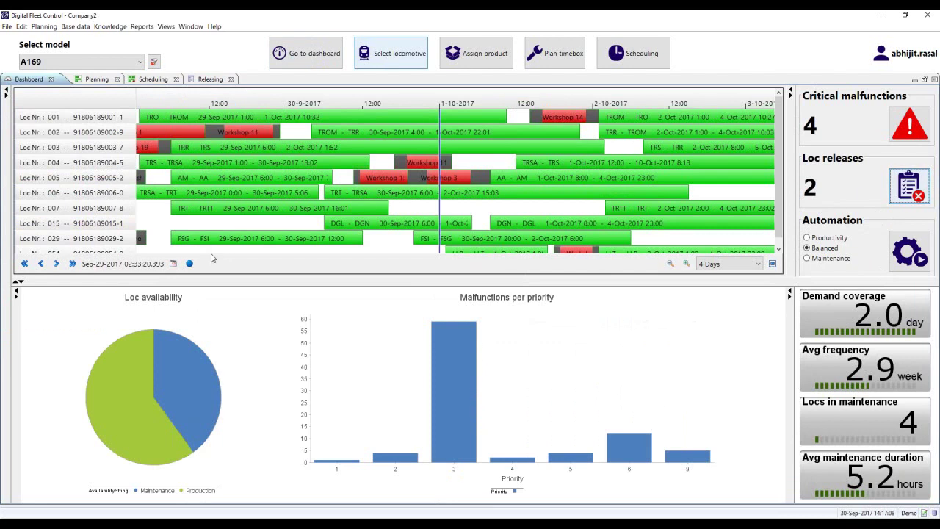
Choose locomotive 054 for planning and check the meaning of the status symbols in its malfunction list
left_click(386, 61)
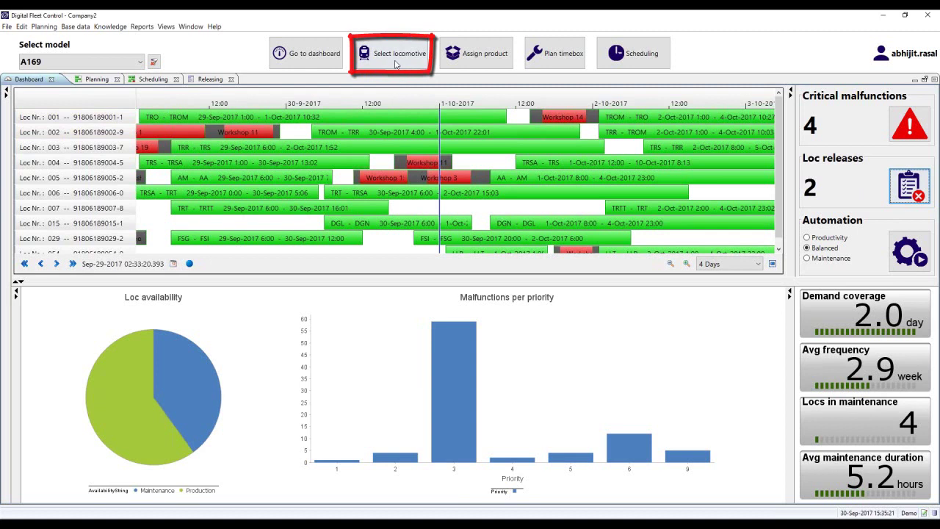
left_click(395, 58)
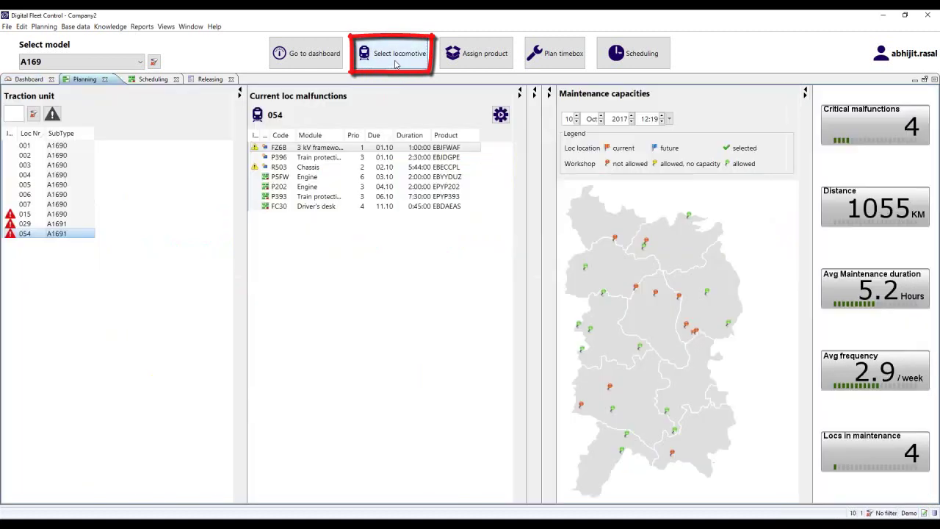
left_click(58, 224)
left_click(58, 234)
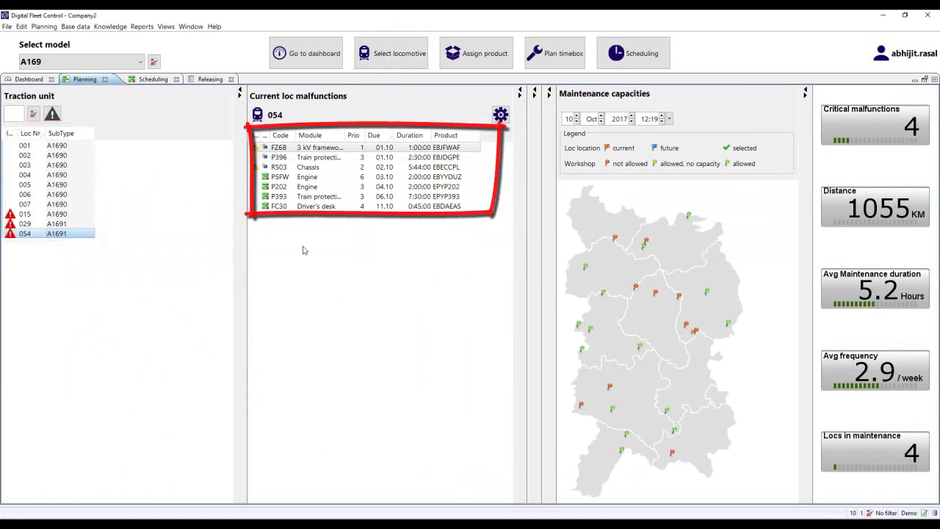
mouse_move(266, 140)
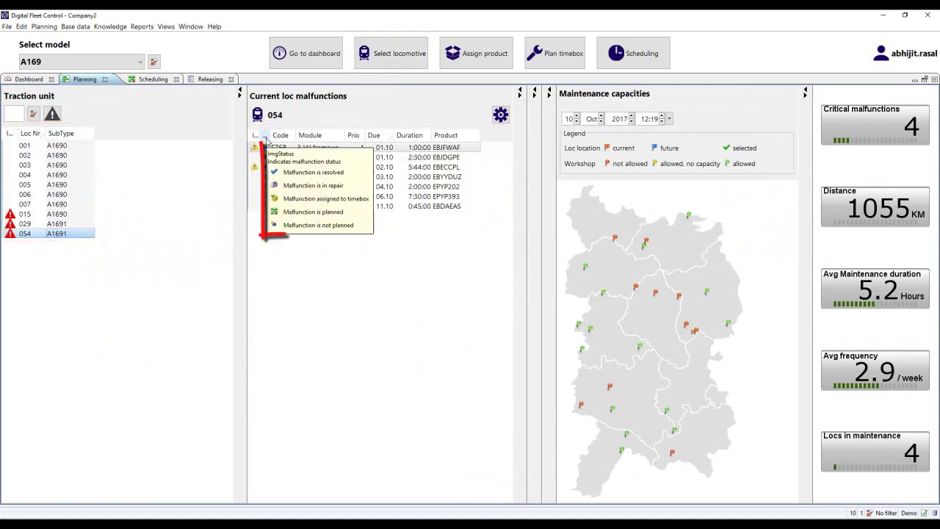
Confirm workshop order EBJFWAF (ZFM21, change control unit BG21) as the product for malfunction FZ6B of locomotive 054
left_click(476, 61)
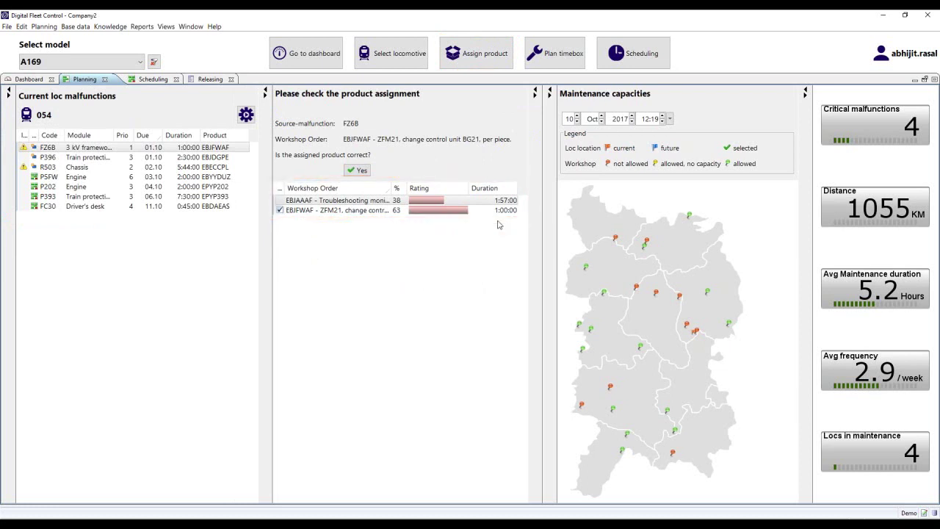
left_click(342, 211)
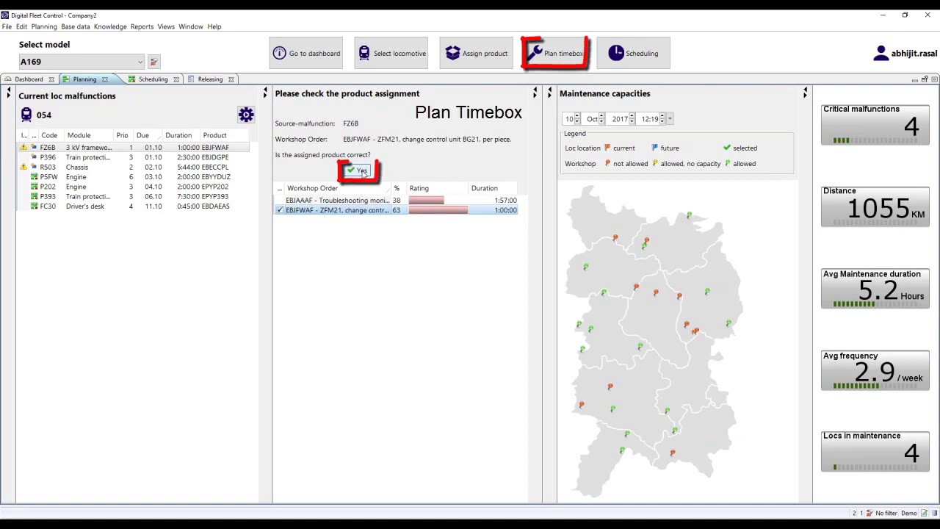
left_click(362, 171)
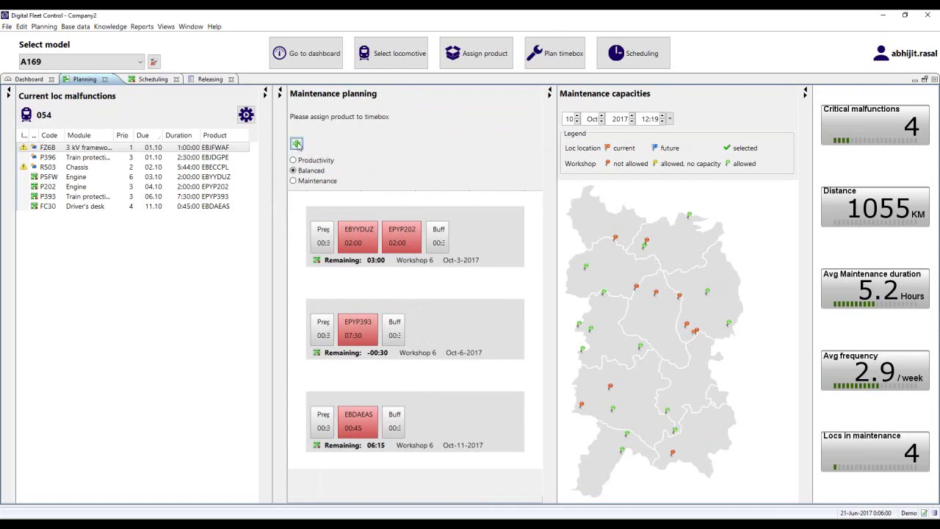
Create a new timebox for locomotive 054 and assign malfunctions FZ6B and R503 to it
left_click(296, 143)
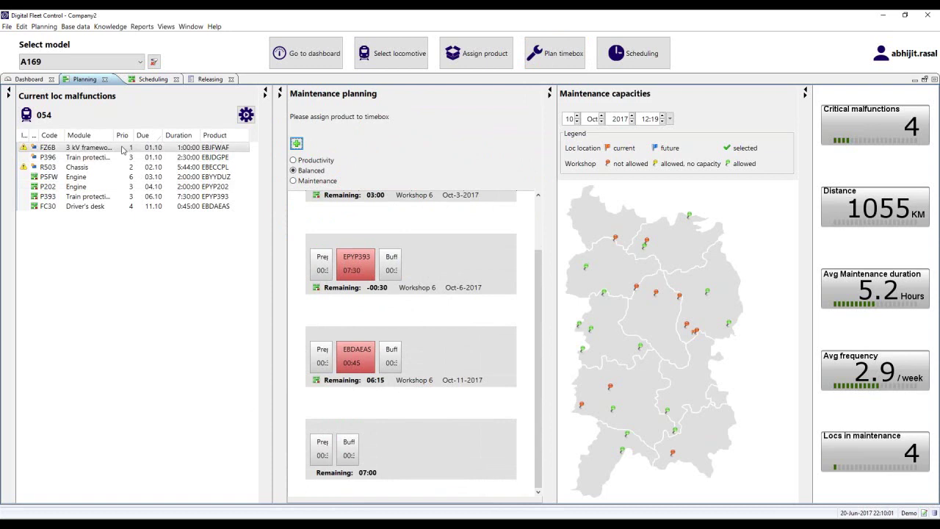
left_click_drag(122, 148, 339, 457)
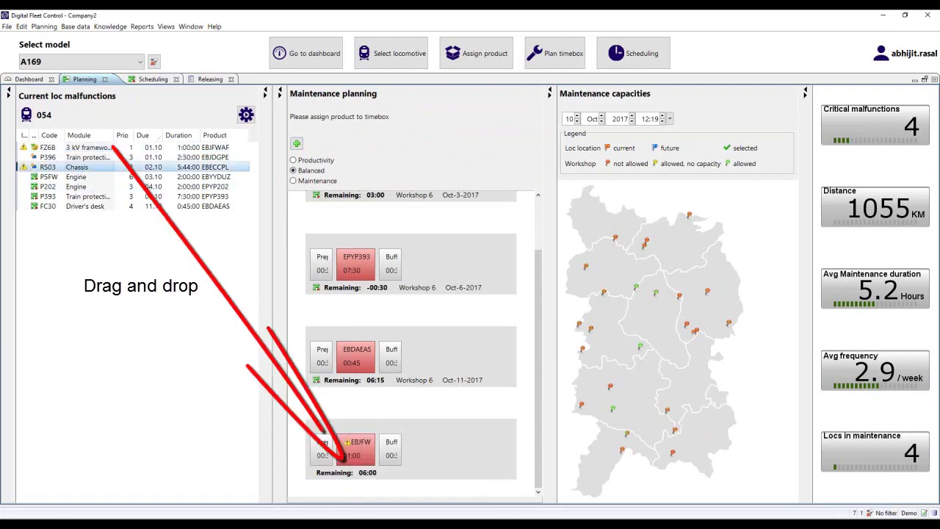
left_click_drag(379, 460, 383, 461)
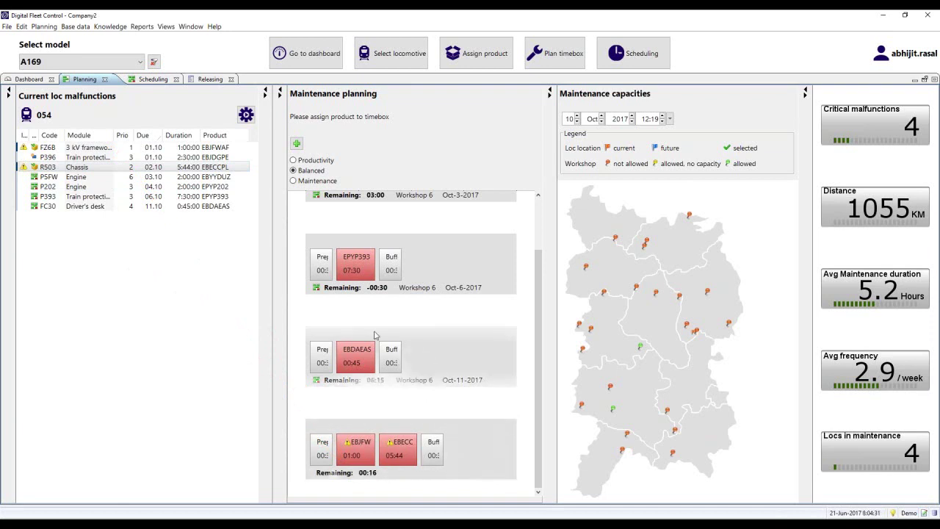
right_click(451, 437)
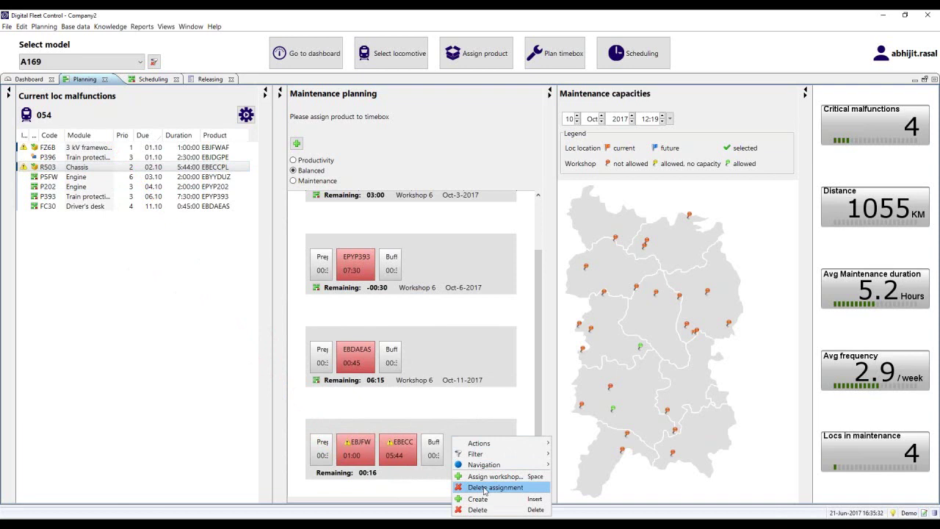
left_click(484, 488)
right_click(478, 439)
left_click(416, 441)
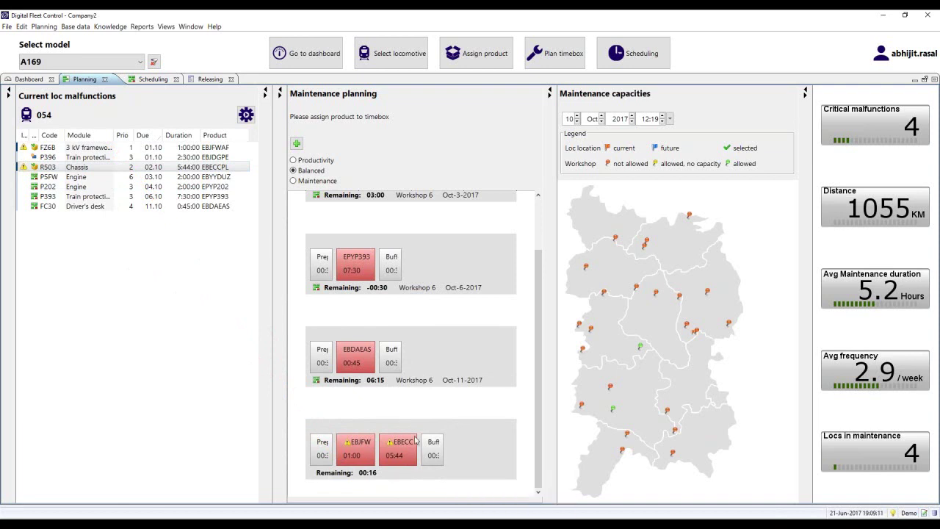
Optimize the maintenance plan of locomotive 054 automatically and review the resulting timeboxes
left_click(246, 114)
scroll(438, 404, "down", 2)
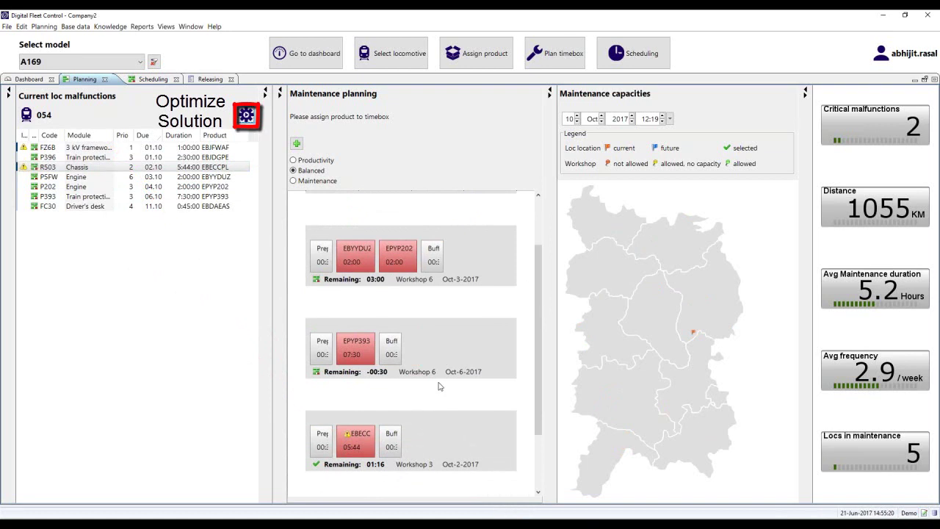
scroll(444, 393, "up", 1)
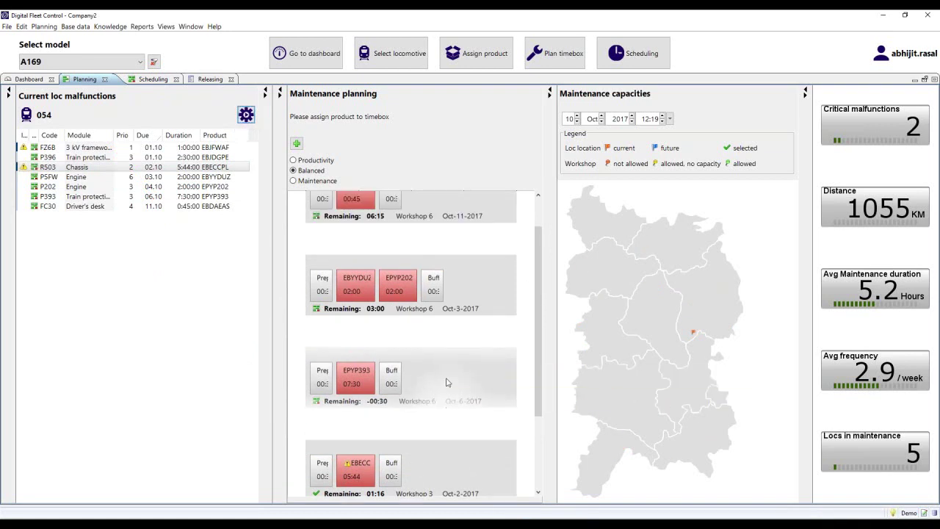
Manually assign the timebox containing EPYP393 to Workshop 1 on the maintenance capacities map
left_click(445, 382)
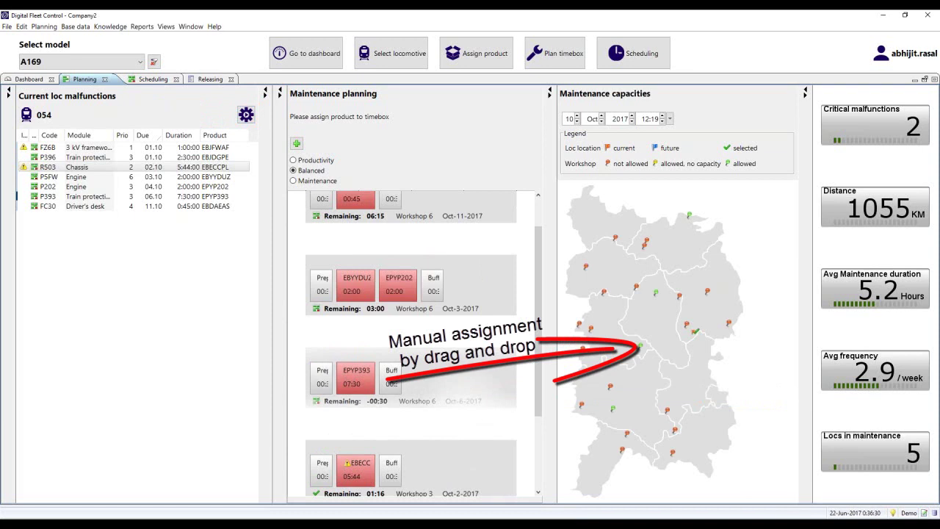
left_click_drag(468, 385, 640, 346)
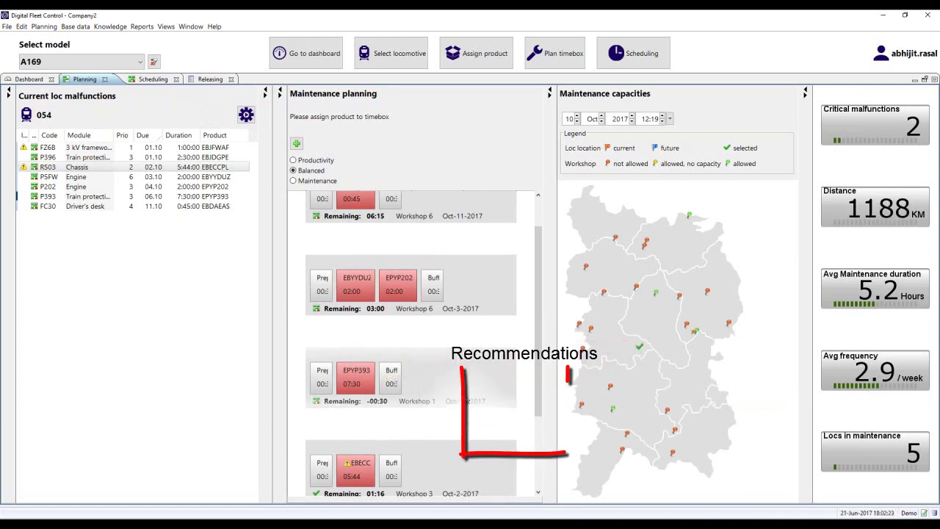
right_click(468, 374)
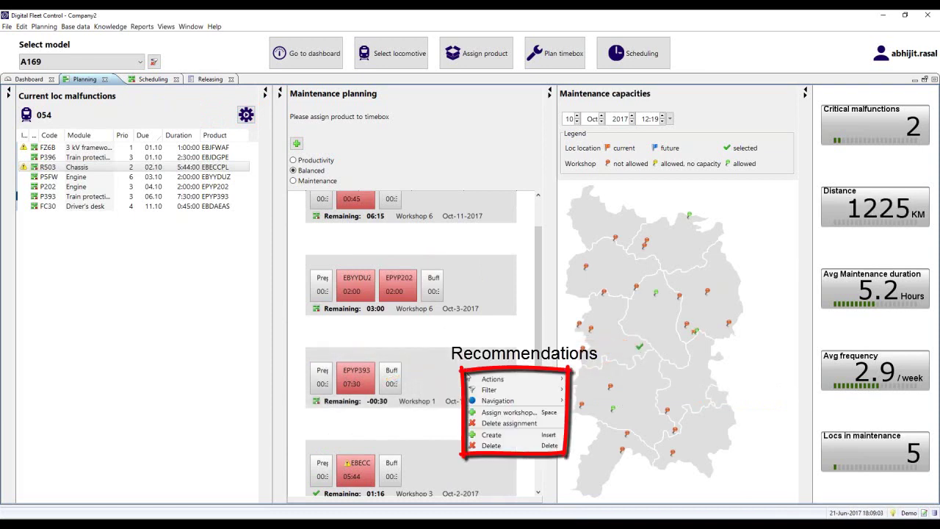
left_click(445, 428)
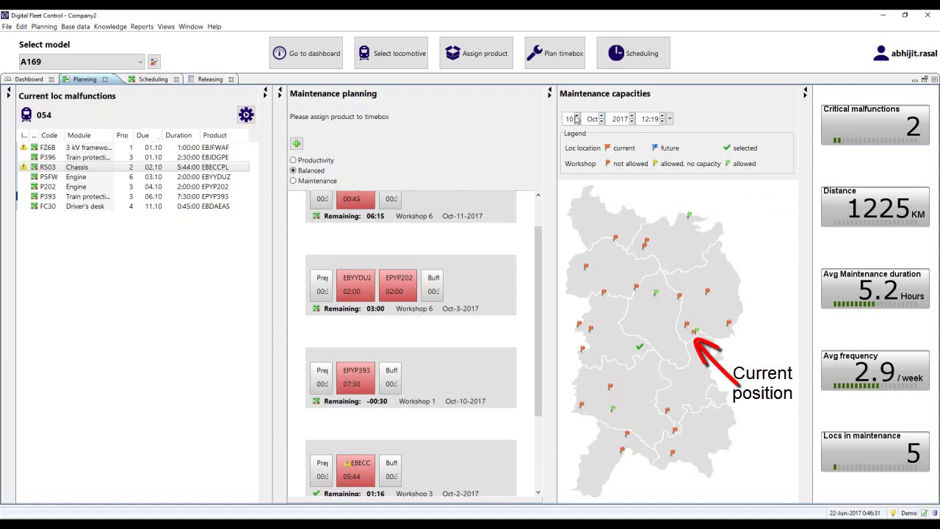
Set the day of the maintenance capacities date to 07 October 2017 and check the workshops on the map
left_click(577, 116)
left_click(577, 116)
left_click(577, 116)
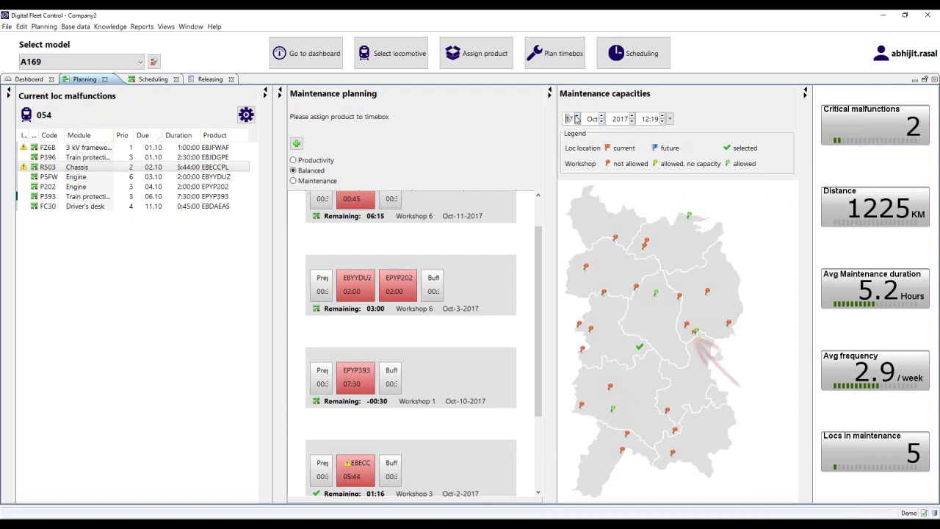
left_click(577, 116)
left_click(577, 116)
left_click(577, 123)
left_click(577, 123)
left_click(577, 123)
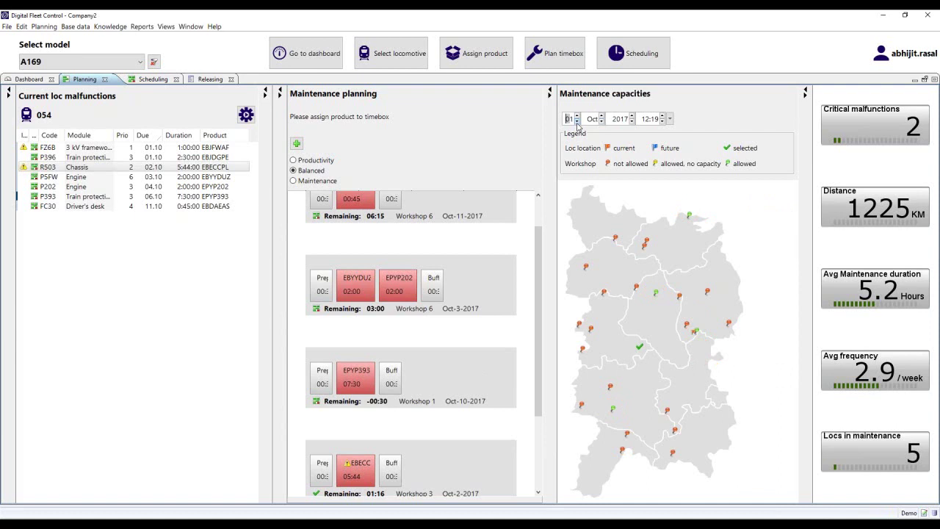
left_click(577, 124)
left_click(577, 124)
left_click(577, 123)
left_click(577, 123)
left_click(577, 123)
left_click(577, 124)
left_click(577, 121)
left_click(577, 116)
left_click(577, 116)
left_click(577, 115)
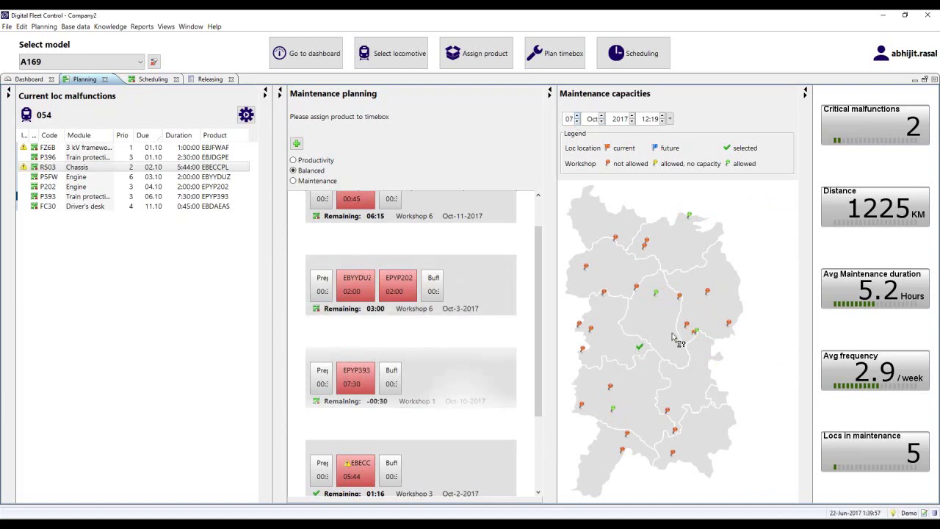
left_click(655, 294)
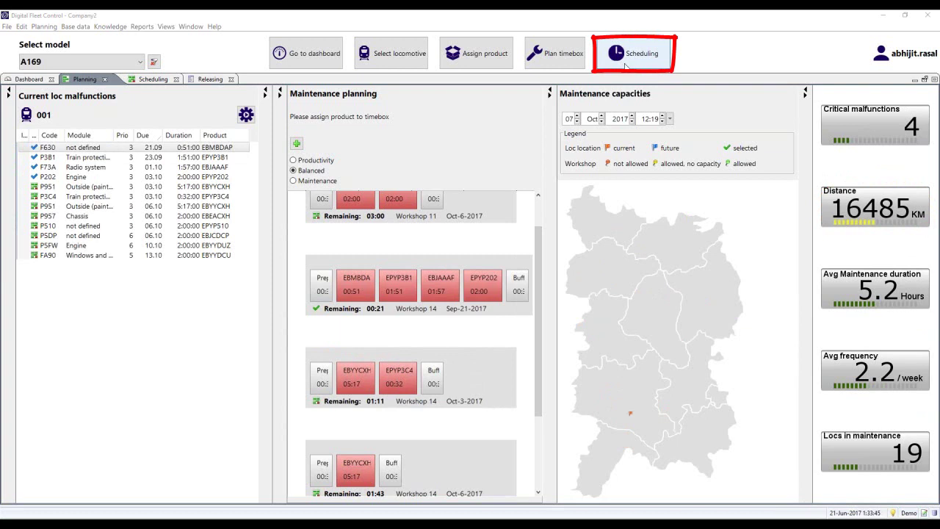
Open the workshop scheduling and shift the Workshop 11 timeline back to include 4 October 2017
left_click(624, 64)
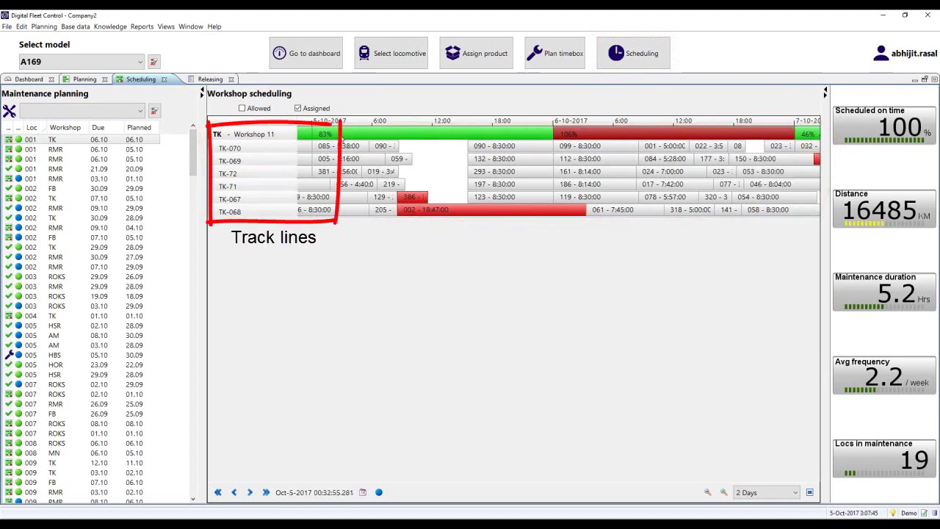
left_click_drag(342, 139, 466, 128)
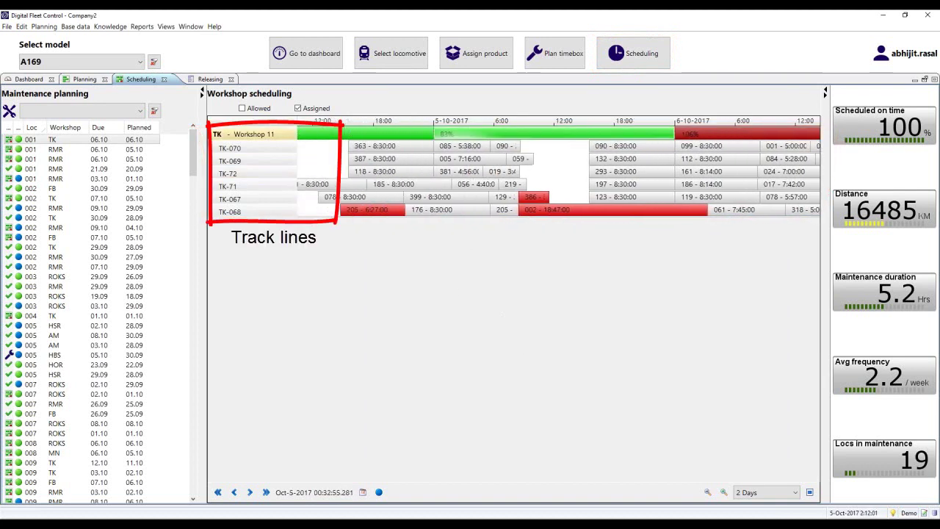